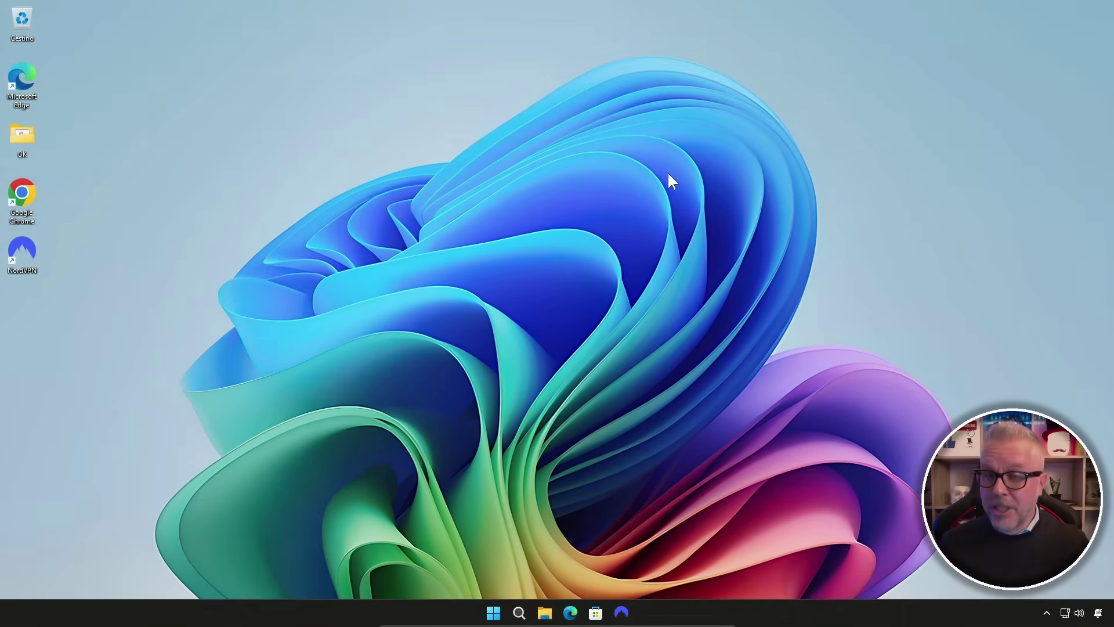
Search Windows for "cronologia affidabilità" and open Visualizza cronologia affidabilità.
{"action": "left_click", "coordinate": [518, 613]}
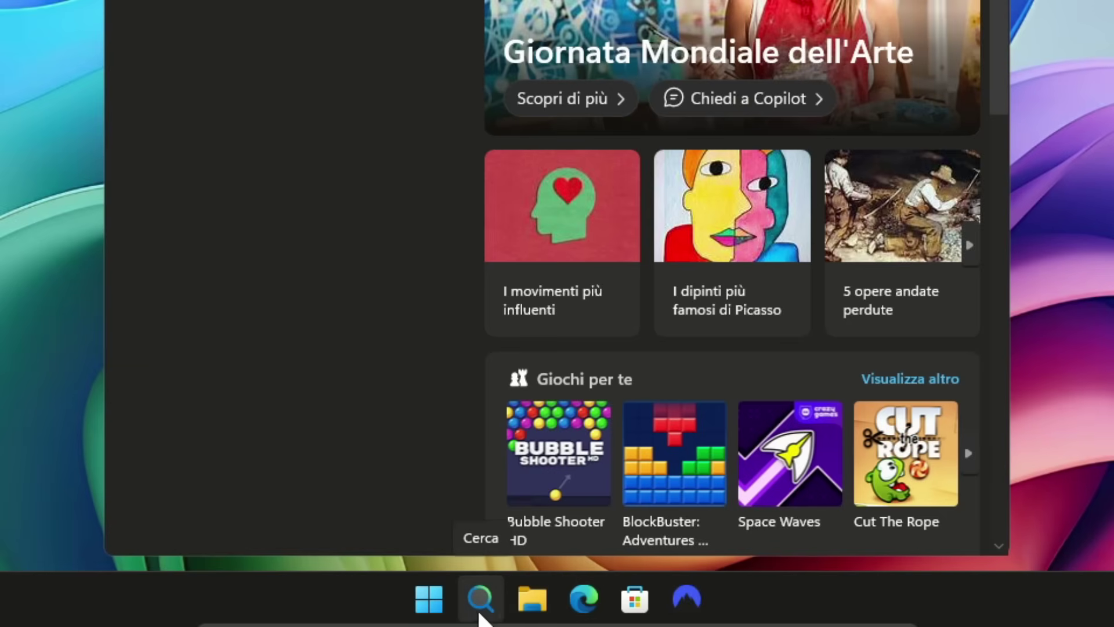
{"action": "left_click", "coordinate": [477, 619]}
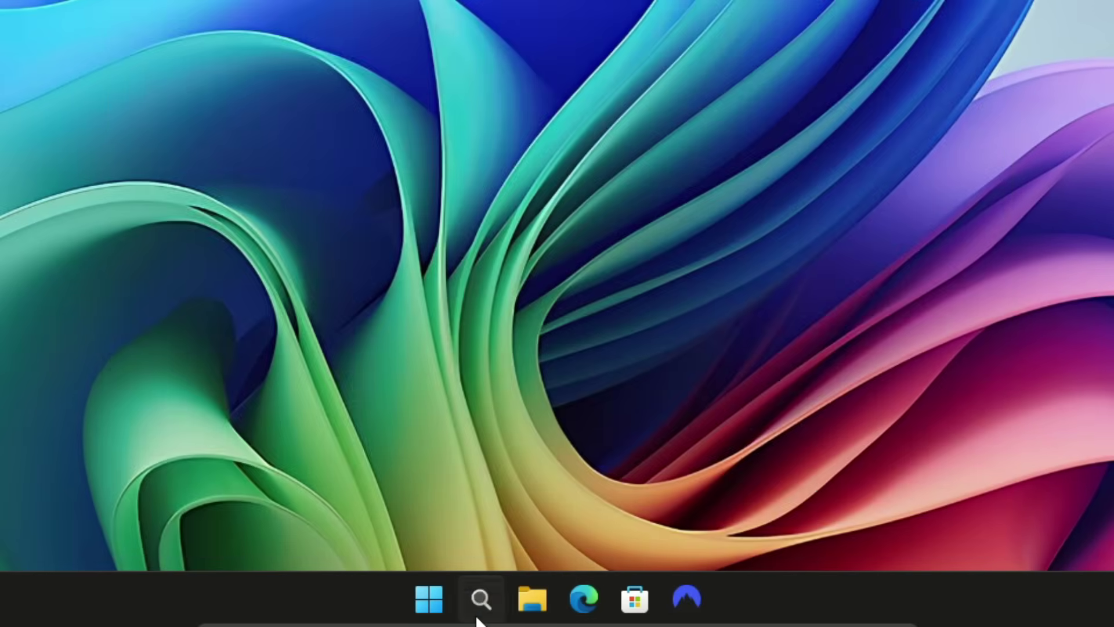
{"action": "left_click", "coordinate": [477, 620]}
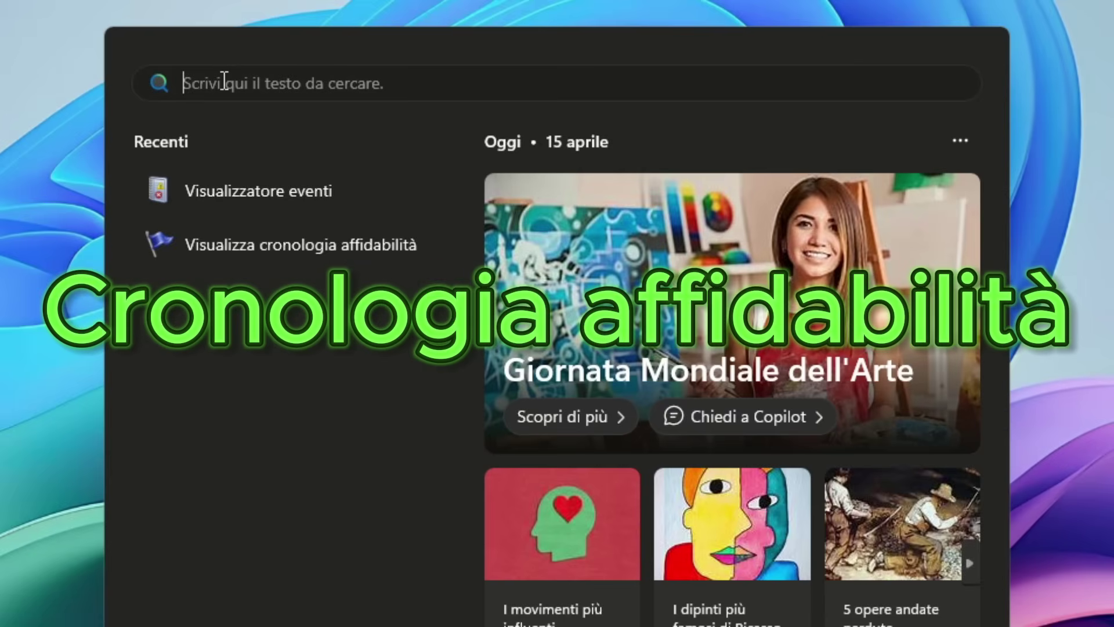
{"action": "type", "text": "cronologia aff"}
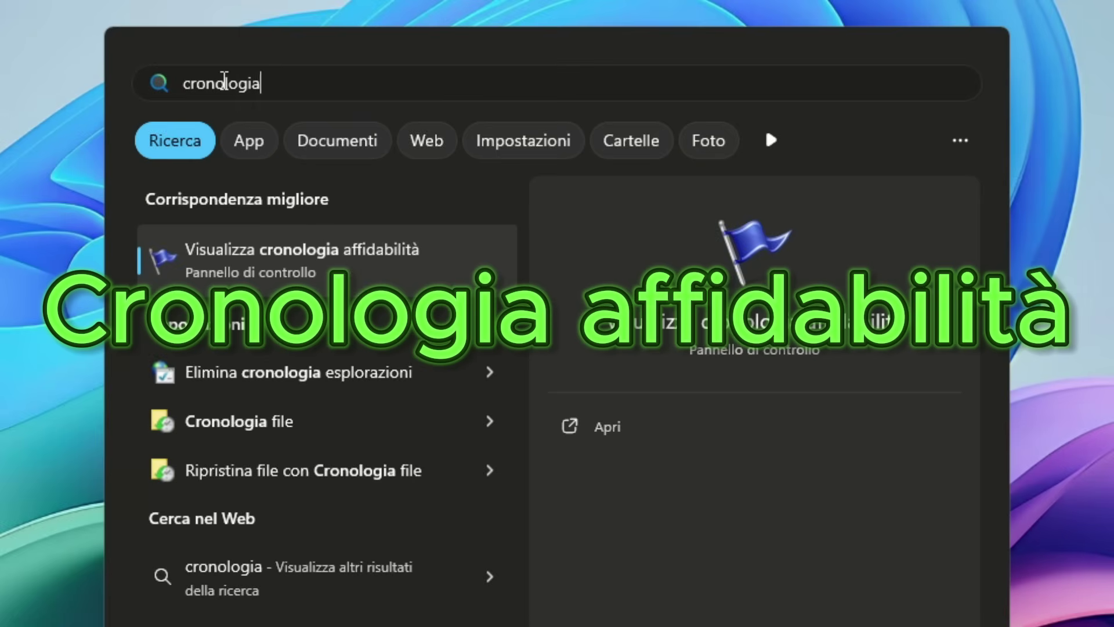
{"action": "type", "text": "idabilità"}
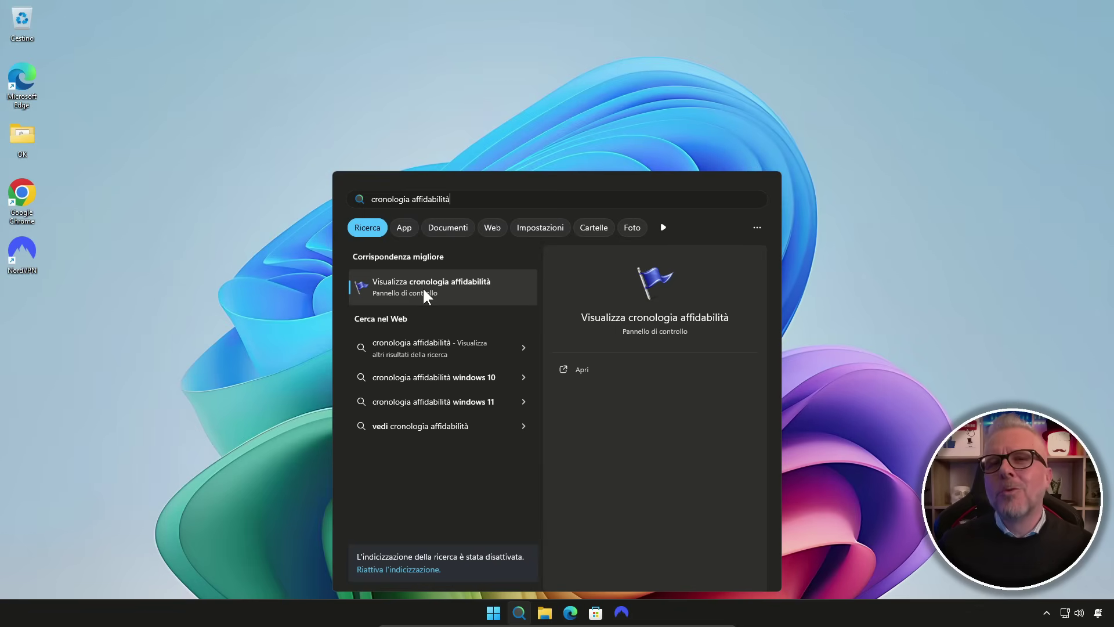
{"action": "left_click", "coordinate": [423, 286]}
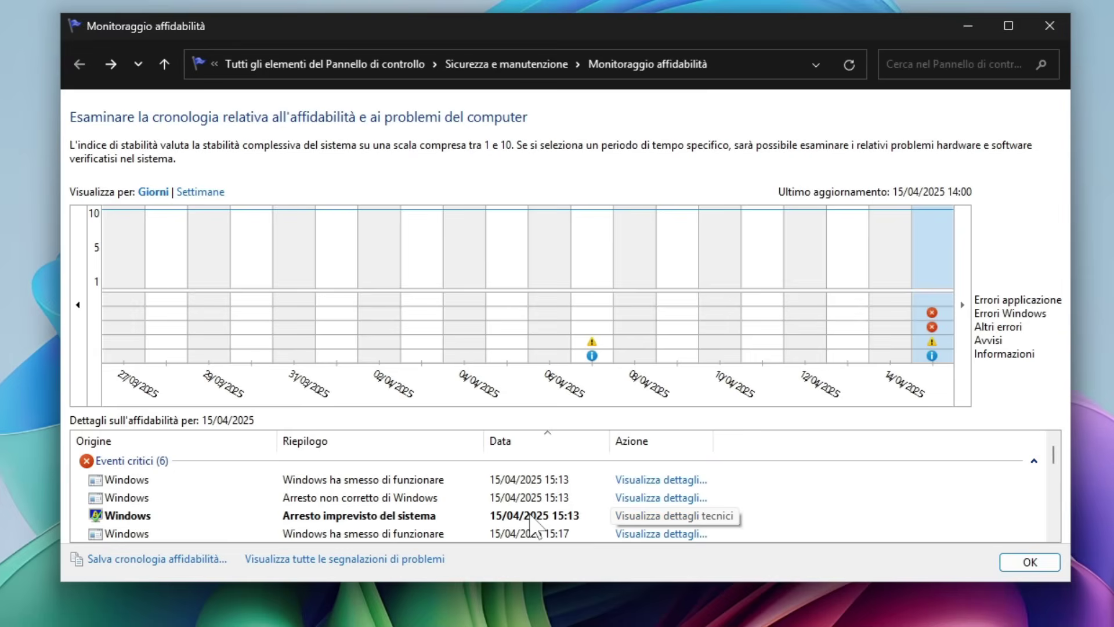
Open the details of the 15/04/2025 15:17 "Windows ha smesso di funzionare" critical event and copy its full description.
{"action": "scroll", "coordinate": [529, 515], "scroll_direction": "down", "scroll_amount": 1}
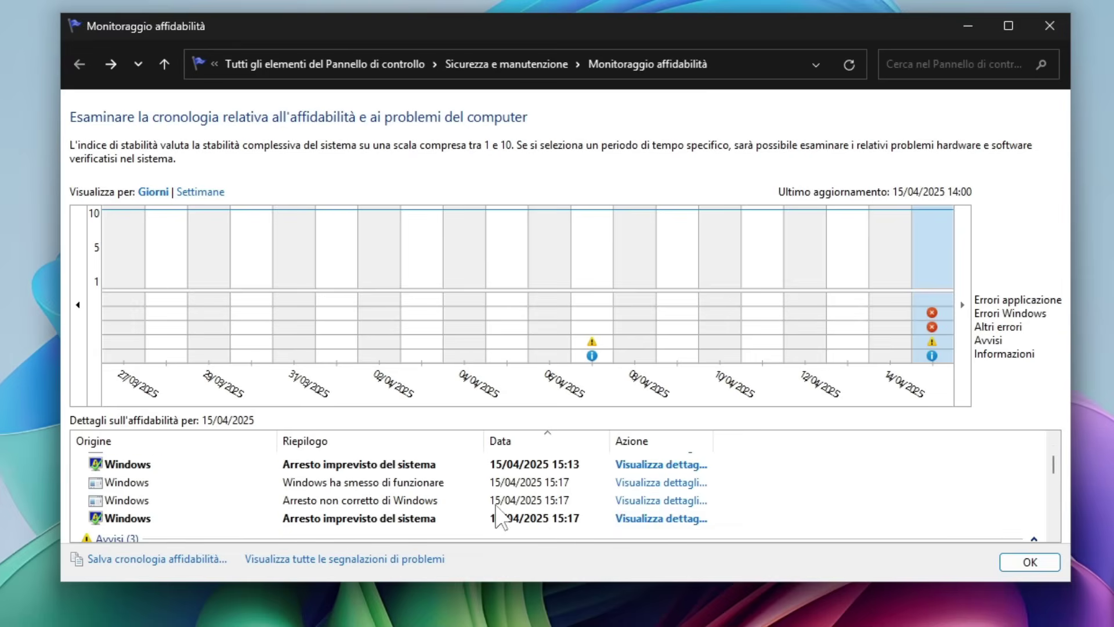
{"action": "left_click", "coordinate": [662, 486]}
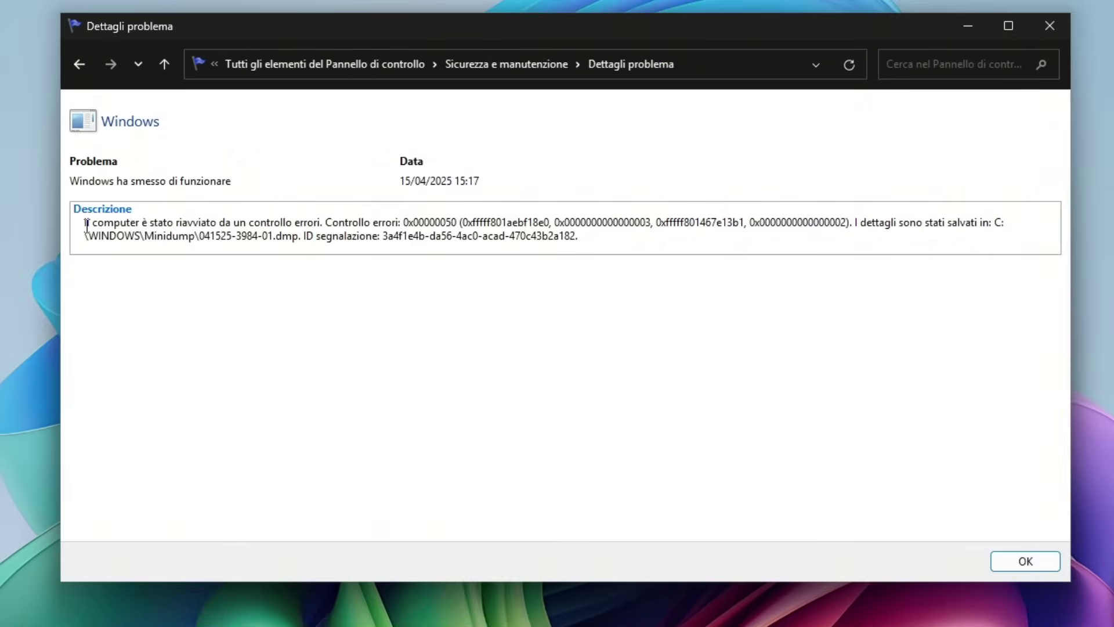
{"action": "left_click_drag", "start_coordinate": [79, 228], "coordinate": [506, 242]}
{"action": "key", "text": "ctrl+c"}
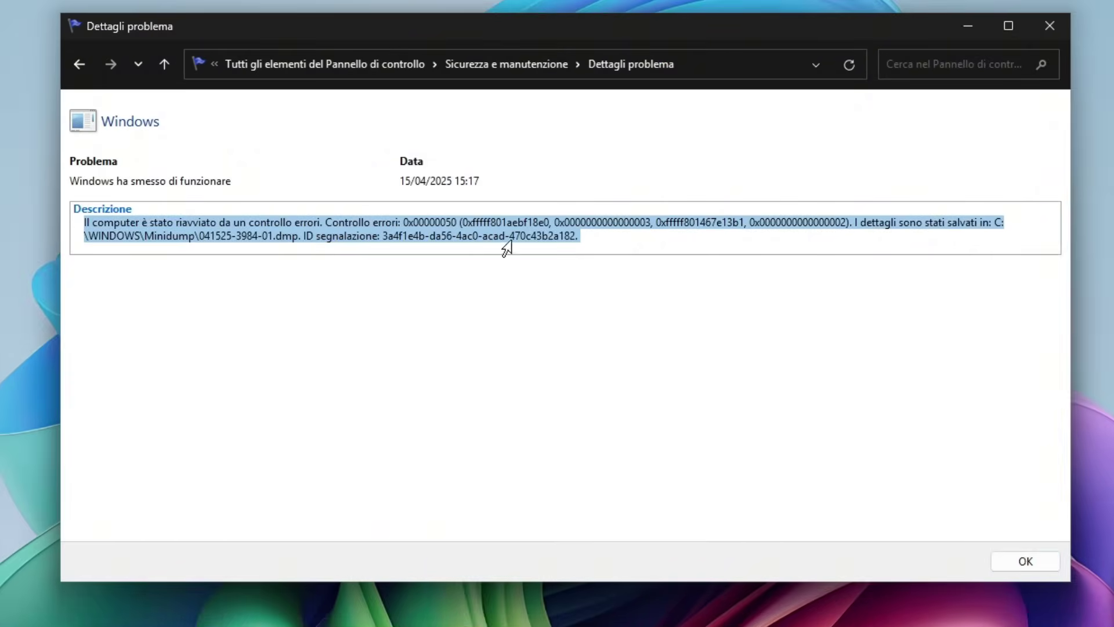
{"action": "right_click", "coordinate": [542, 230]}
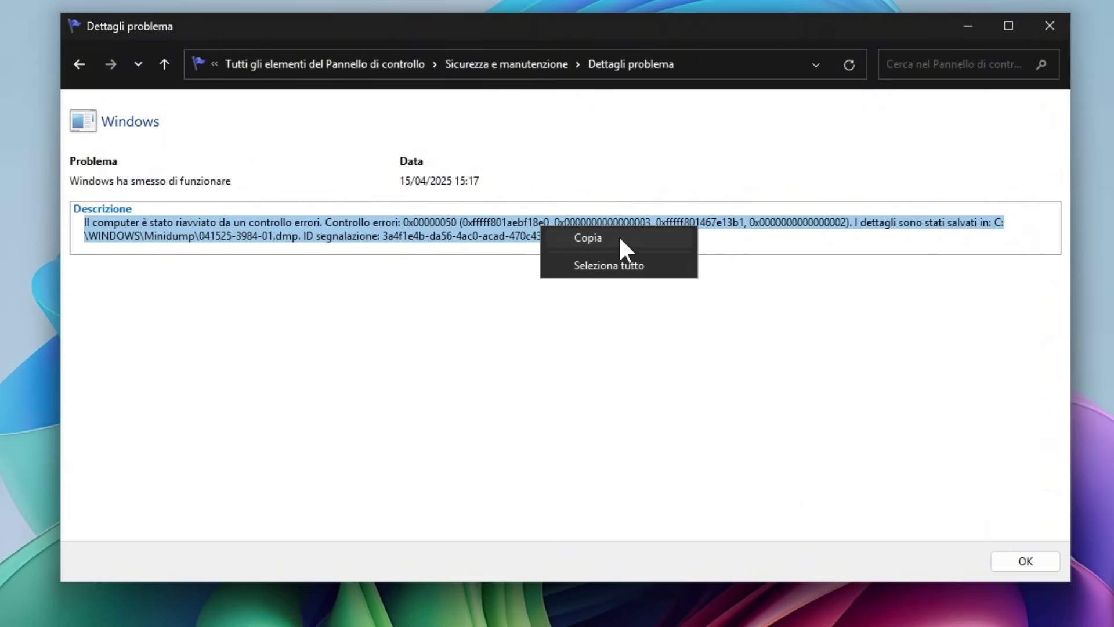
{"action": "left_click", "coordinate": [615, 238]}
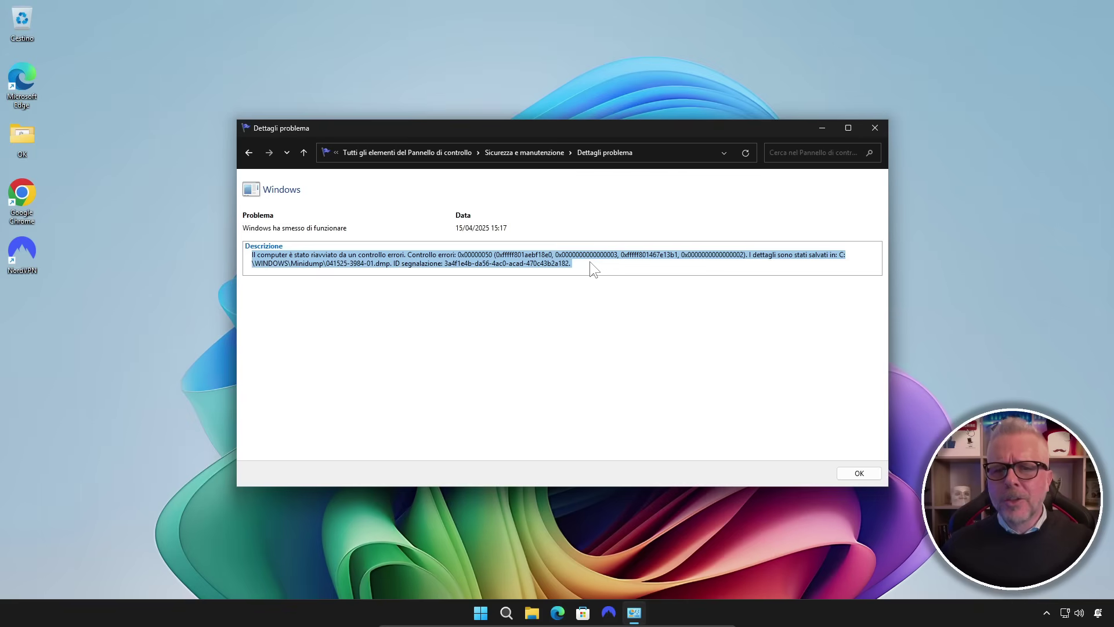
Switch to Google Chrome, search for "chatgpt" and open ChatGPT through OpenAI's Introducing ChatGPT page.
{"action": "double_click", "coordinate": [21, 197]}
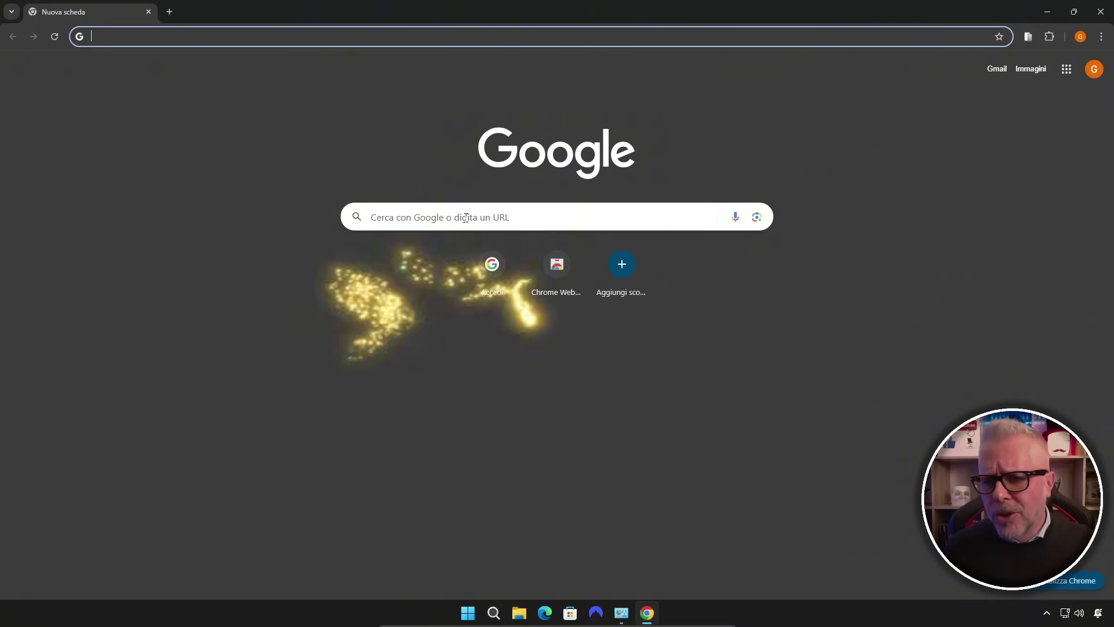
{"action": "left_click", "coordinate": [468, 218]}
{"action": "type", "text": "chatgpt"}
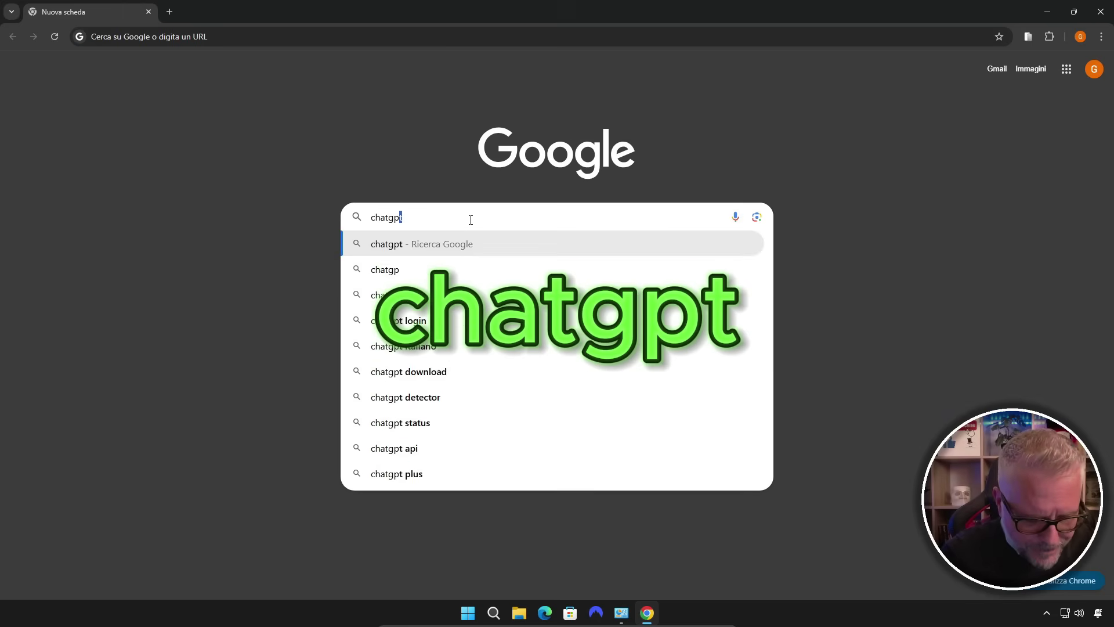
{"action": "key", "text": "Return"}
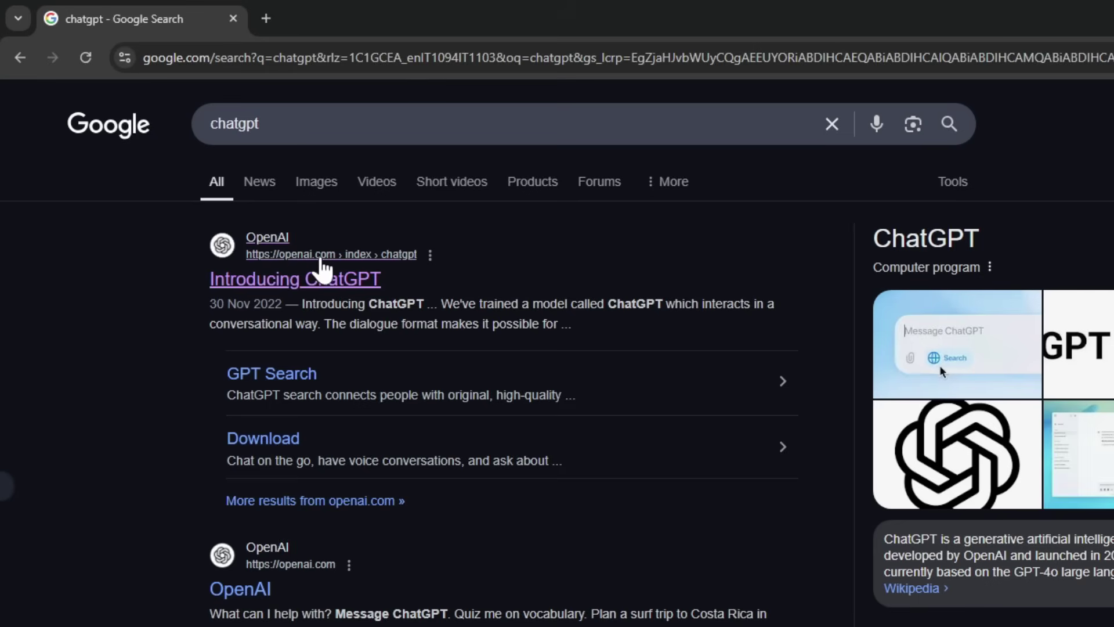
{"action": "left_click", "coordinate": [323, 273]}
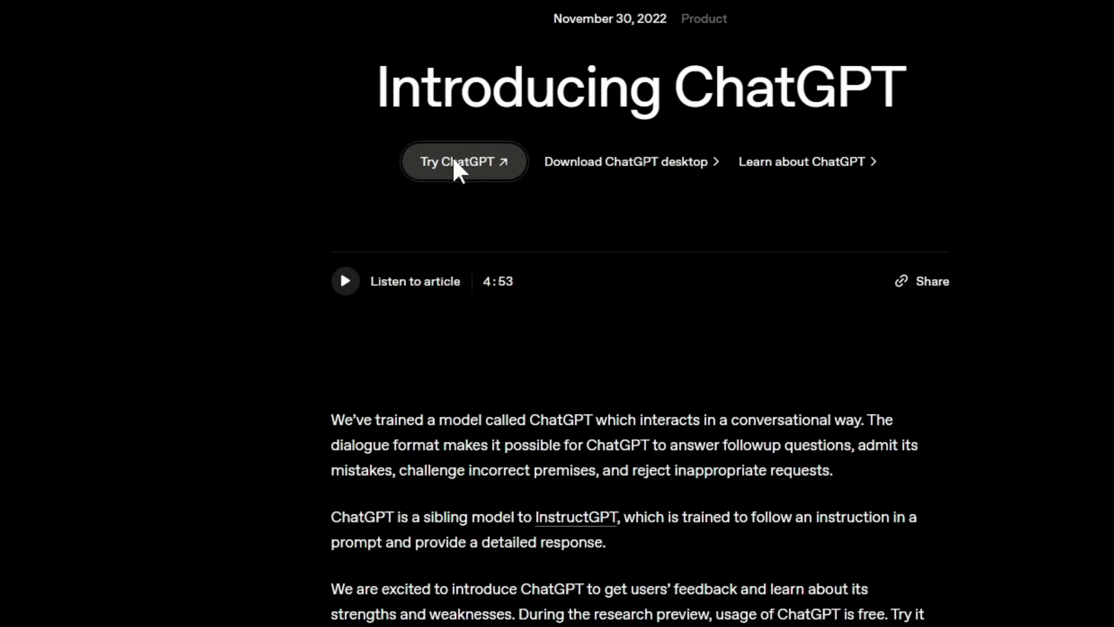
{"action": "left_click", "coordinate": [492, 222]}
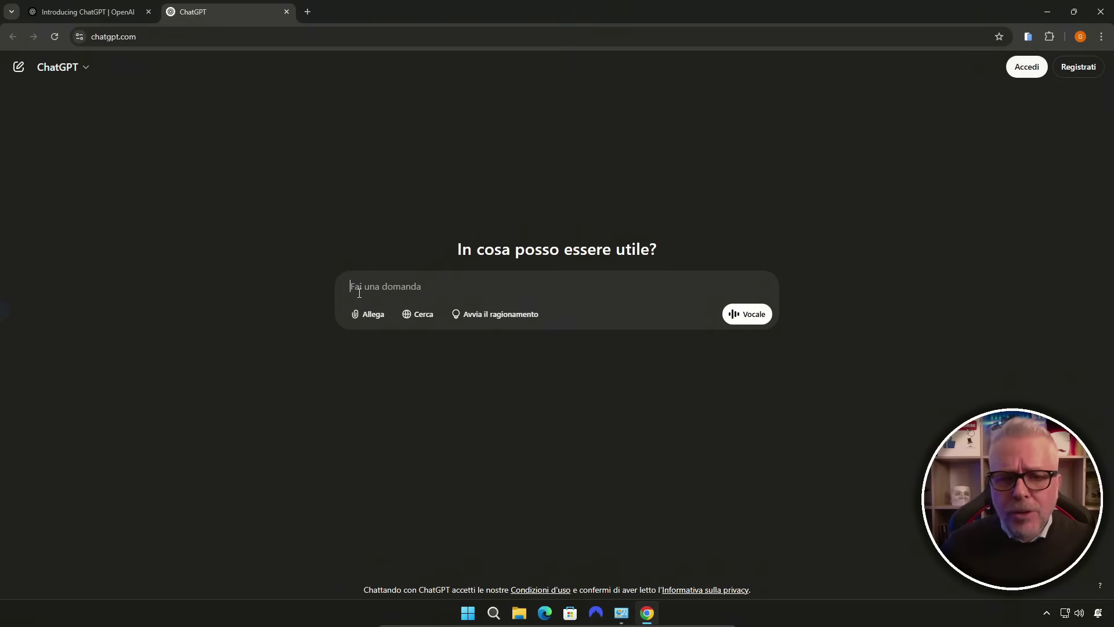
Submit the copied error description to ChatGPT and read through the causes and fixes in its reply.
{"action": "right_click", "coordinate": [366, 290]}
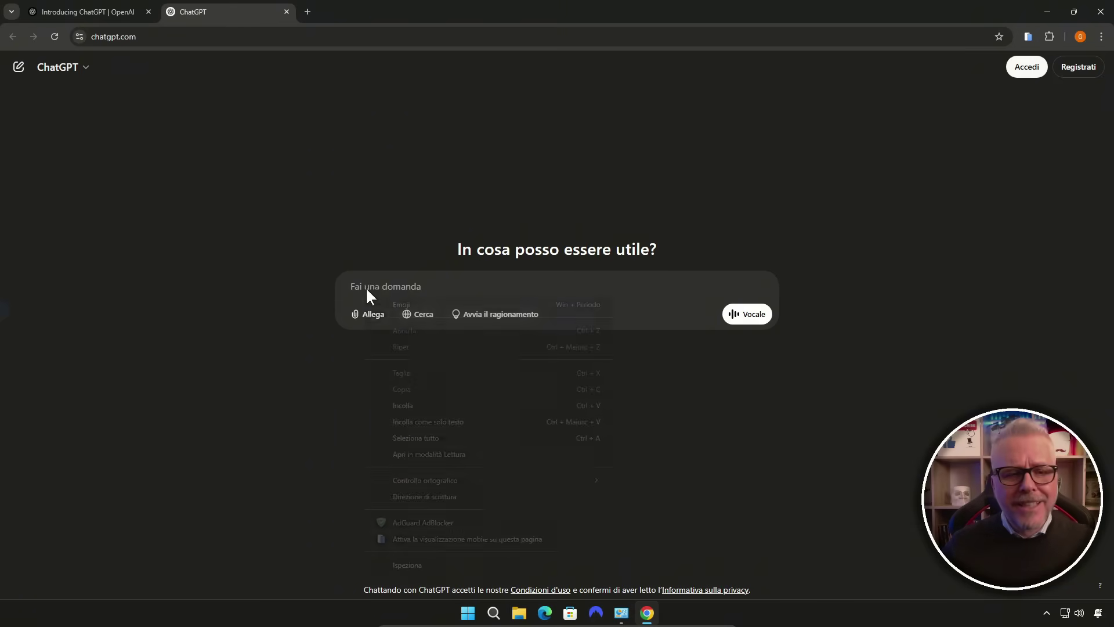
{"action": "left_click", "coordinate": [332, 461]}
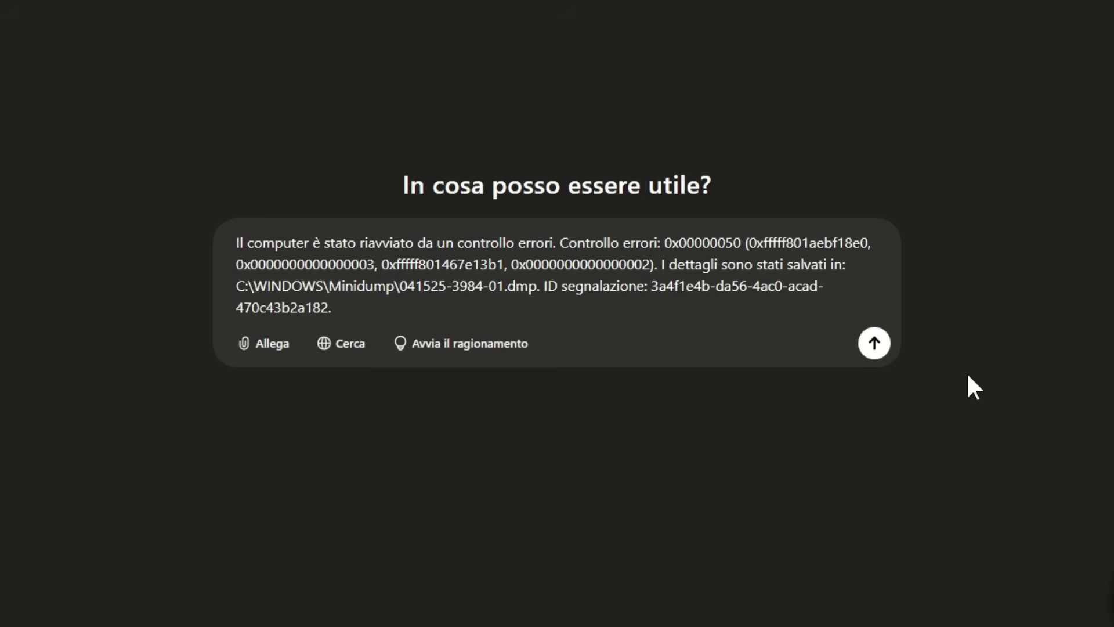
{"action": "left_click", "coordinate": [874, 344]}
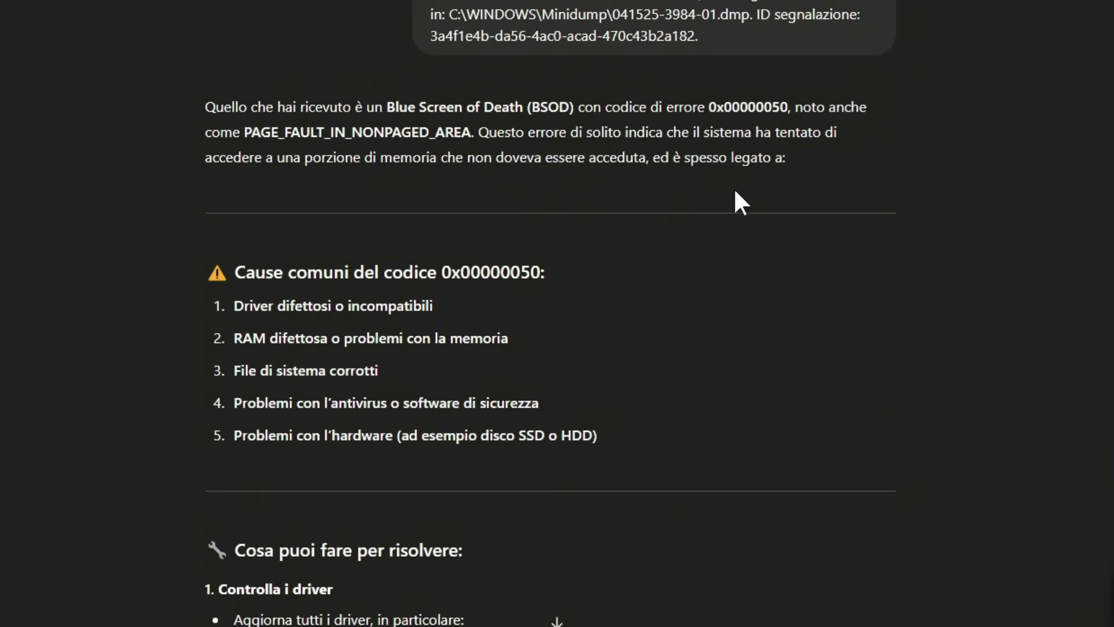
{"action": "scroll", "coordinate": [735, 191], "scroll_direction": "down", "scroll_amount": 3}
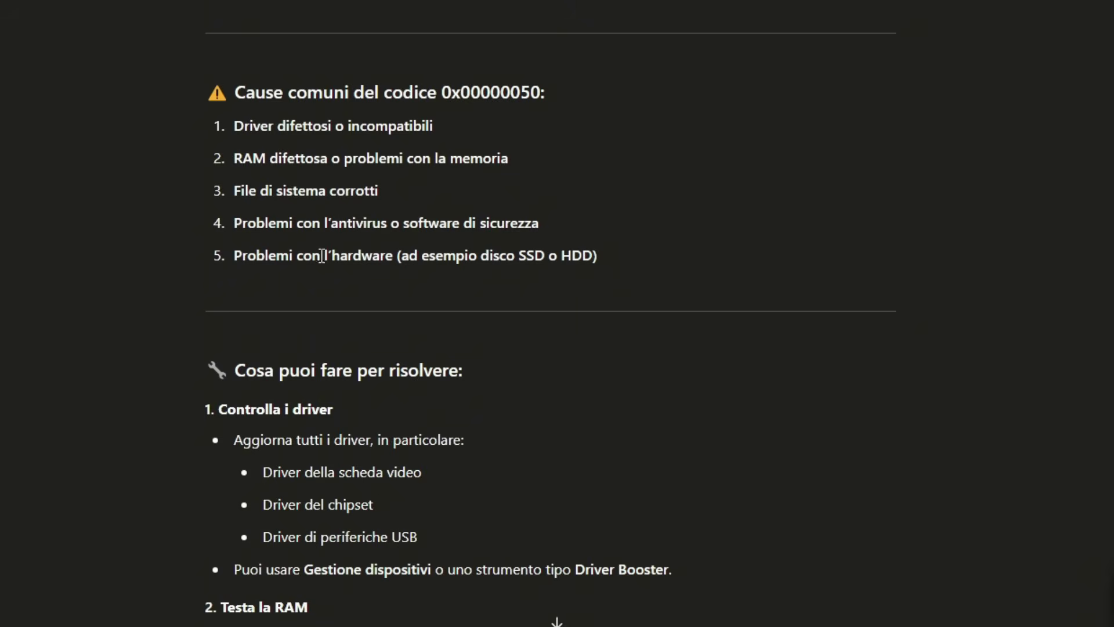
{"action": "scroll", "coordinate": [641, 256], "scroll_direction": "down", "scroll_amount": 6}
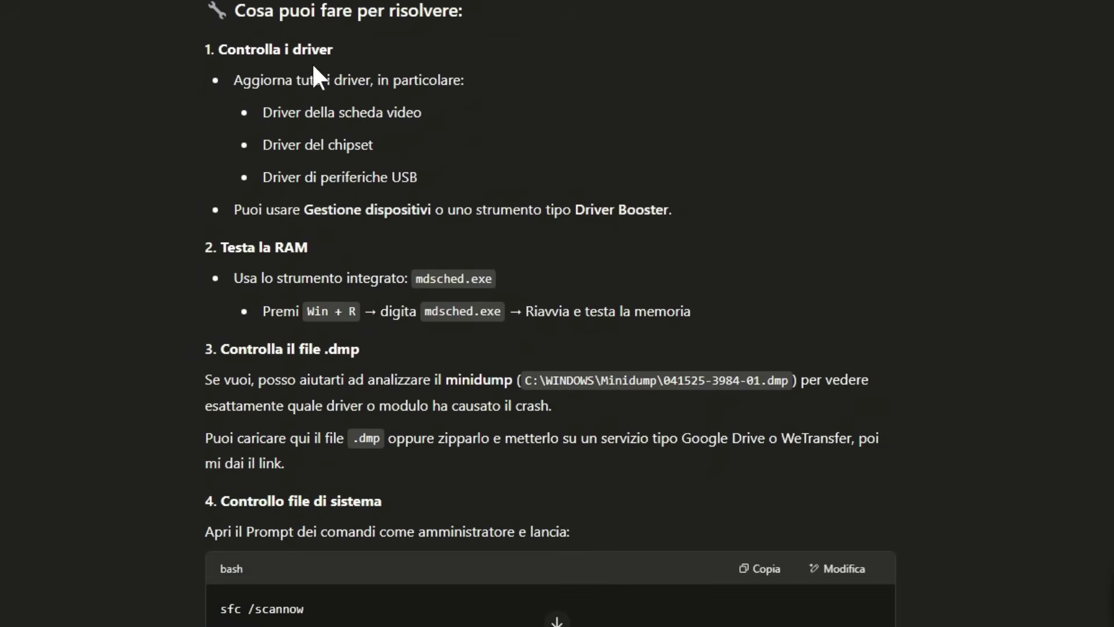
{"action": "scroll", "coordinate": [391, 162], "scroll_direction": "down", "scroll_amount": 1}
{"action": "scroll", "coordinate": [394, 164], "scroll_direction": "down", "scroll_amount": 4}
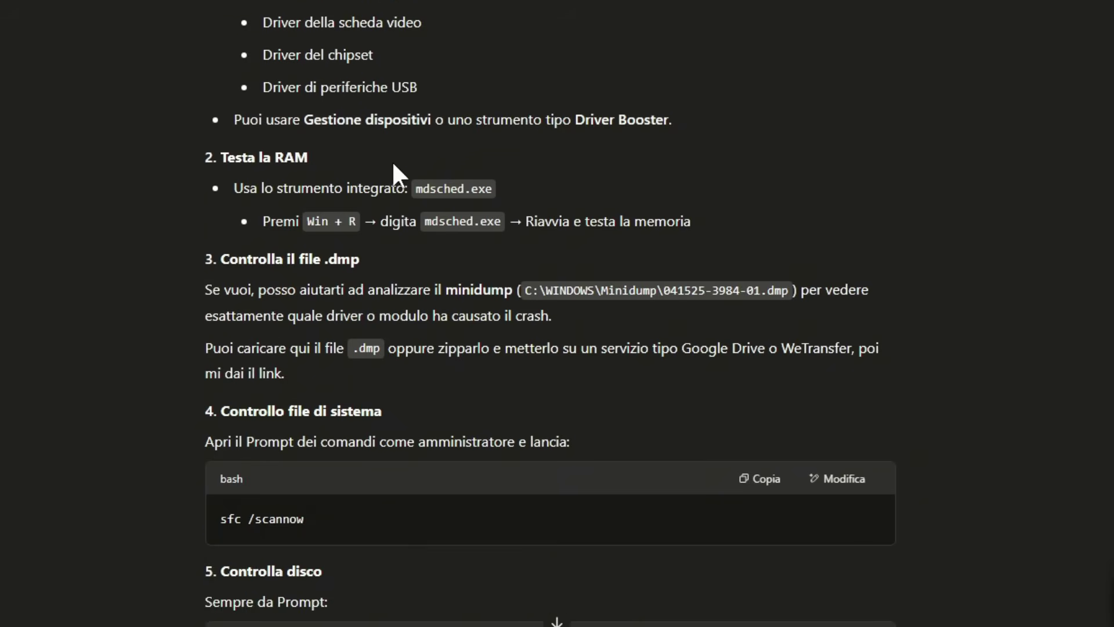
{"action": "scroll", "coordinate": [391, 163], "scroll_direction": "down", "scroll_amount": 2}
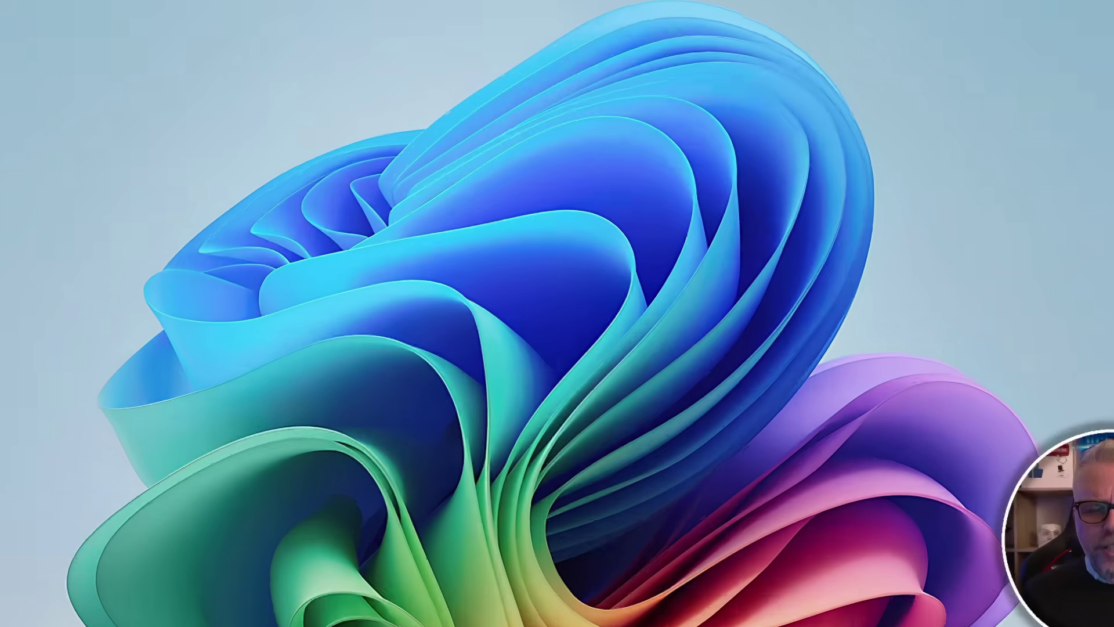
Search Windows for "visualizzatore eventi" and open Visualizzatore eventi.
{"action": "left_click", "coordinate": [506, 613]}
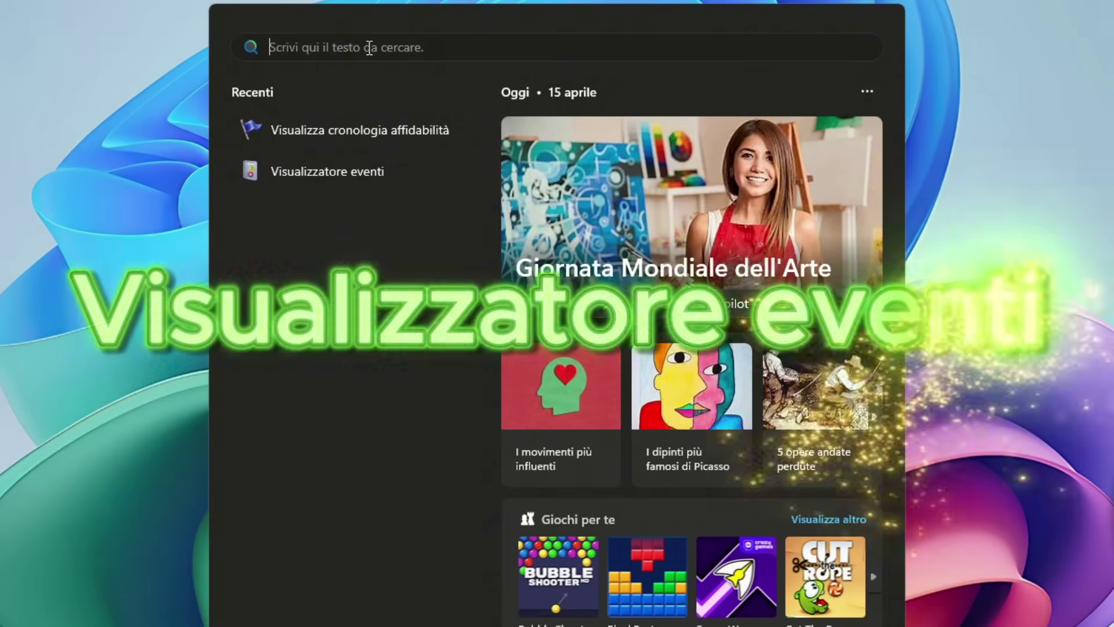
{"action": "type", "text": "visualizzatore eventi"}
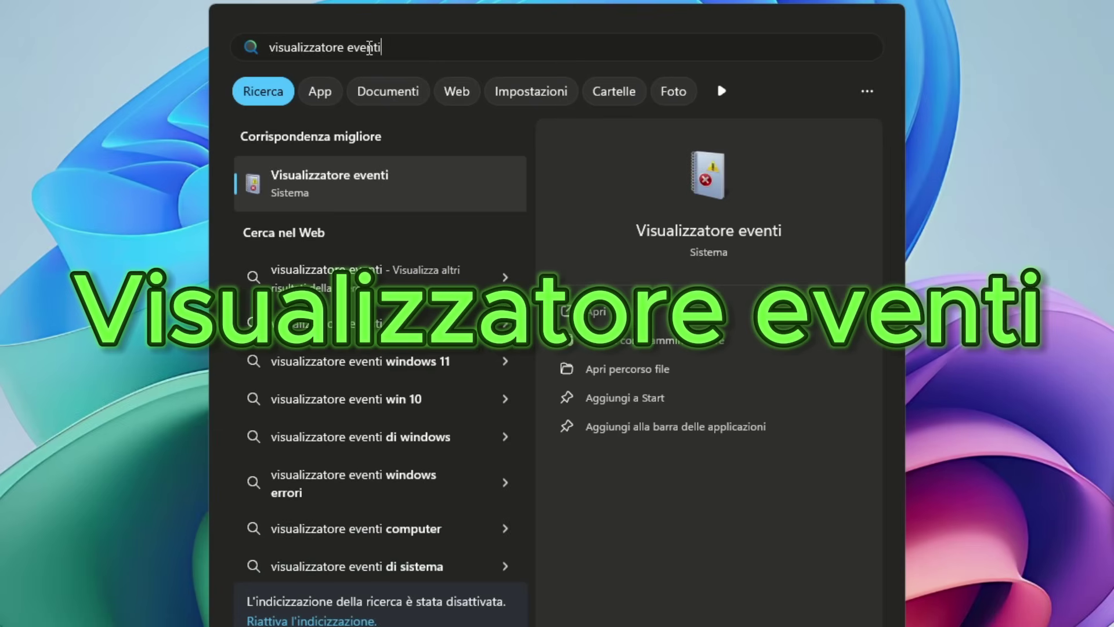
{"action": "left_click", "coordinate": [343, 217]}
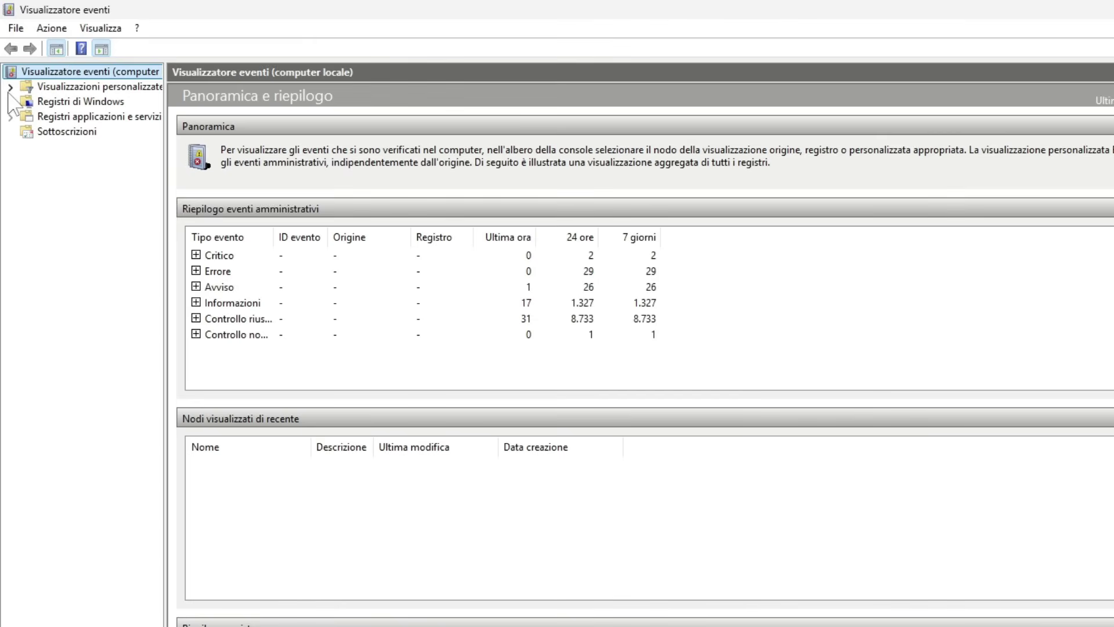
Expand Registri di Windows and browse the Applicazione, Sicurezza and Installazione logs, ending on the Sistema log.
{"action": "left_click", "coordinate": [48, 105]}
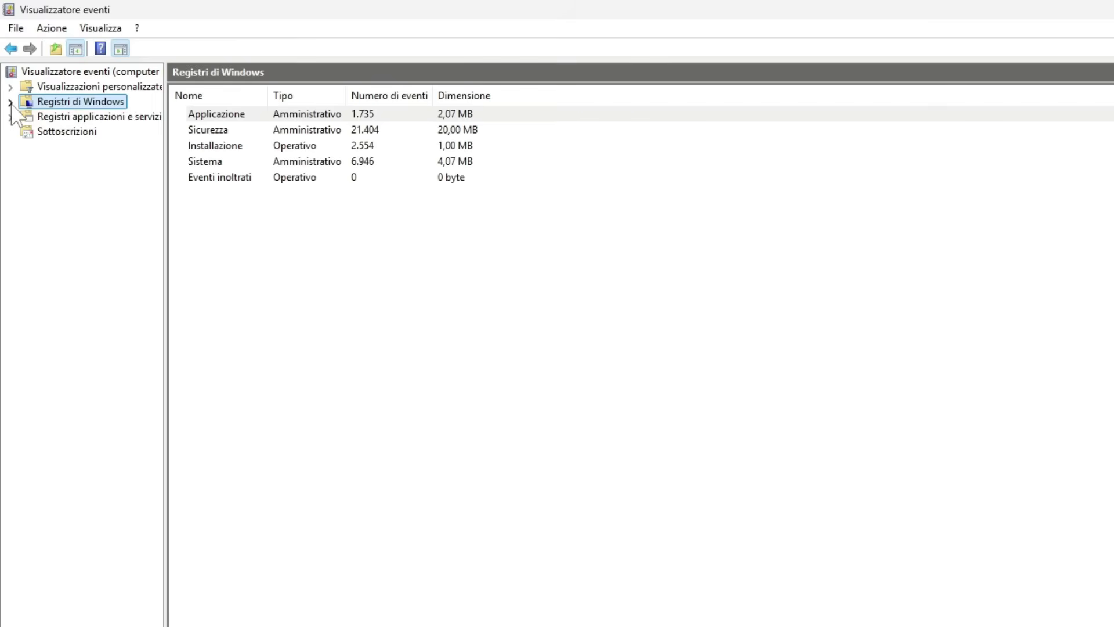
{"action": "left_click", "coordinate": [10, 102]}
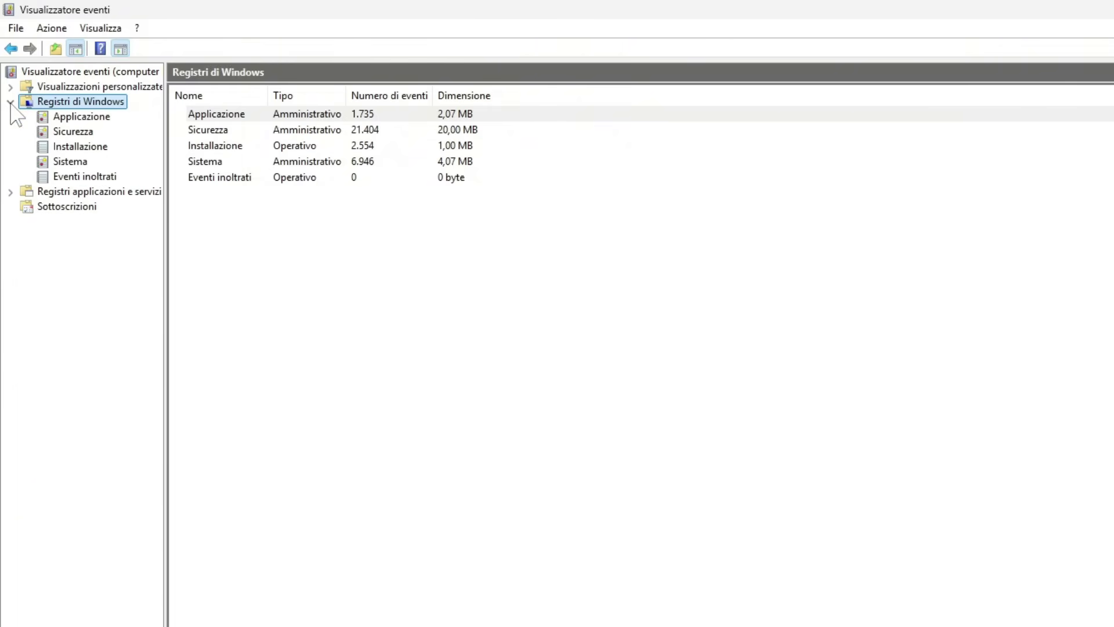
{"action": "left_click", "coordinate": [84, 119]}
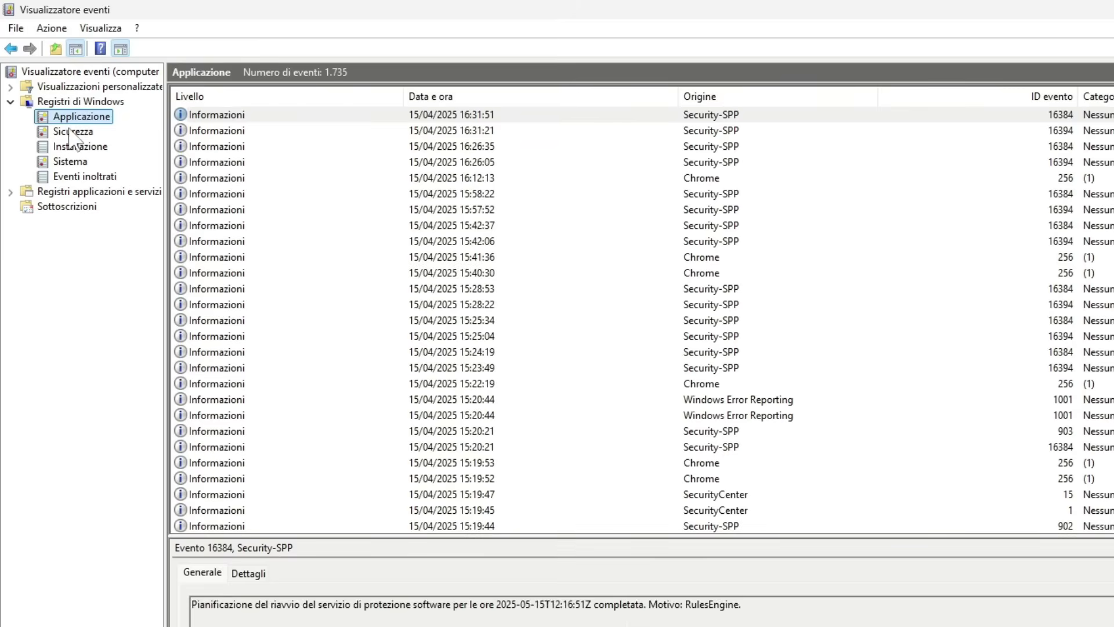
{"action": "left_click", "coordinate": [74, 132]}
{"action": "left_click", "coordinate": [72, 147]}
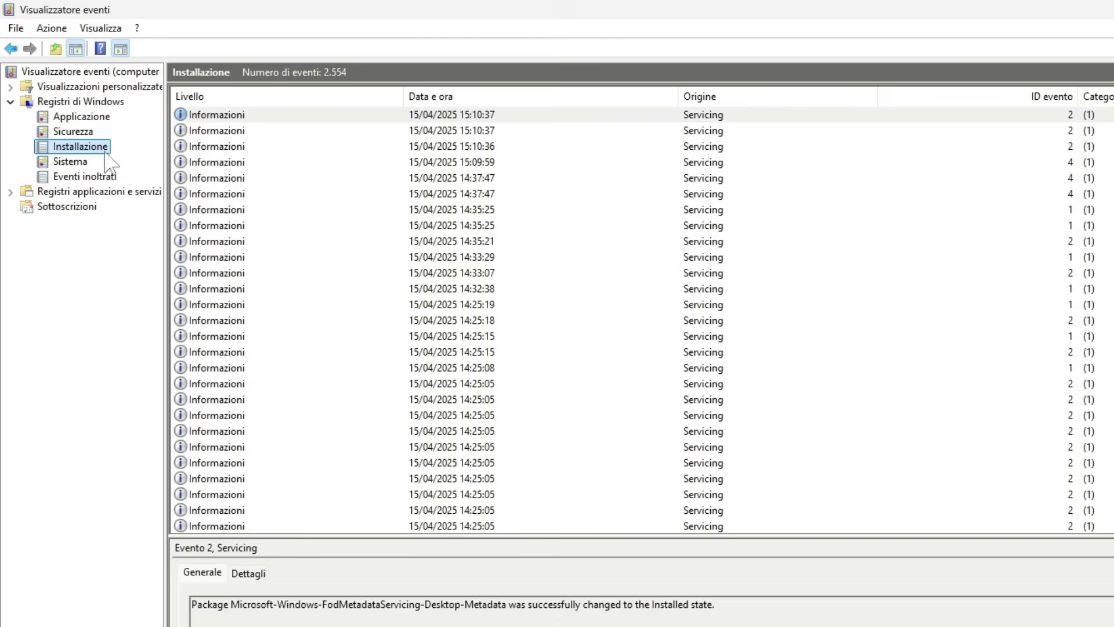
{"action": "left_click", "coordinate": [72, 163]}
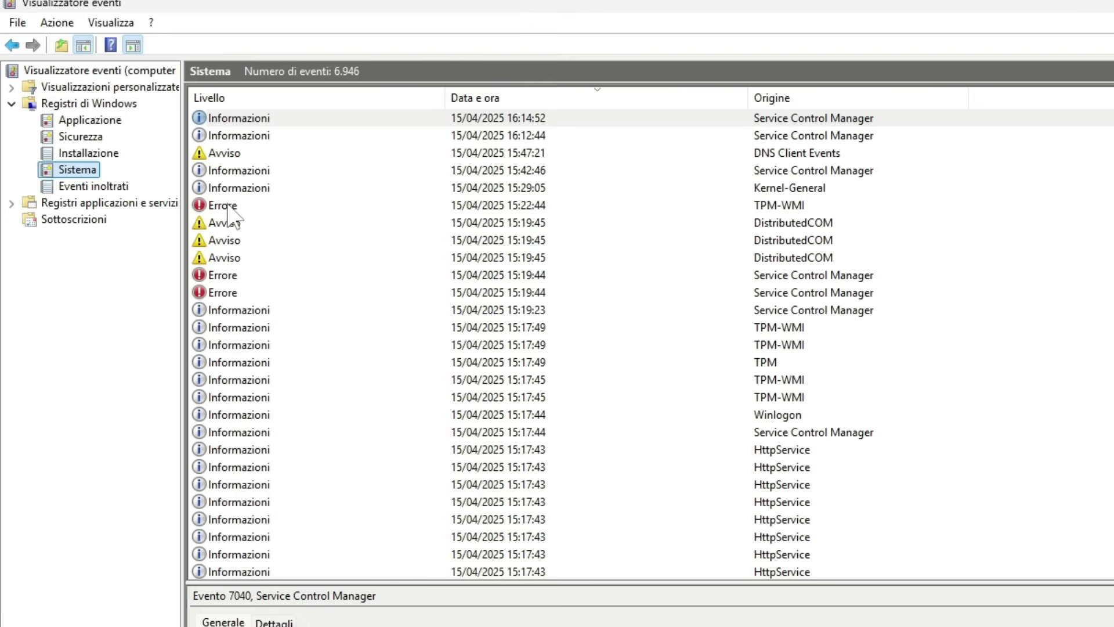
Open the TPM-WMI error logged at 15:22:44 in the Sistema log and copy its event details.
{"action": "double_click", "coordinate": [144, 135]}
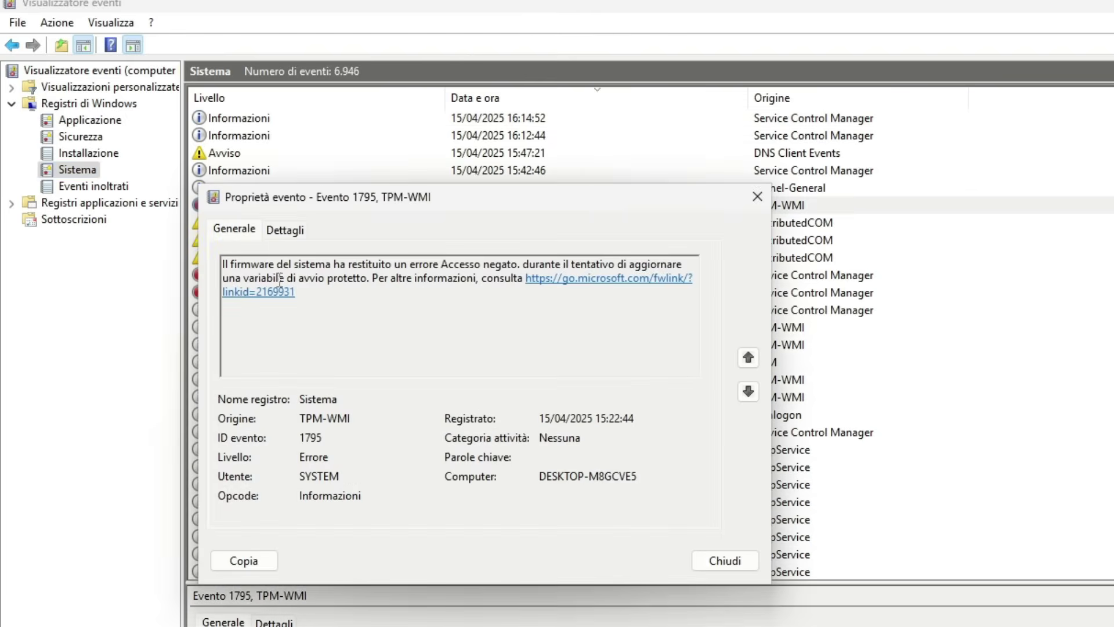
{"action": "left_click_drag", "start_coordinate": [312, 294], "coordinate": [207, 265]}
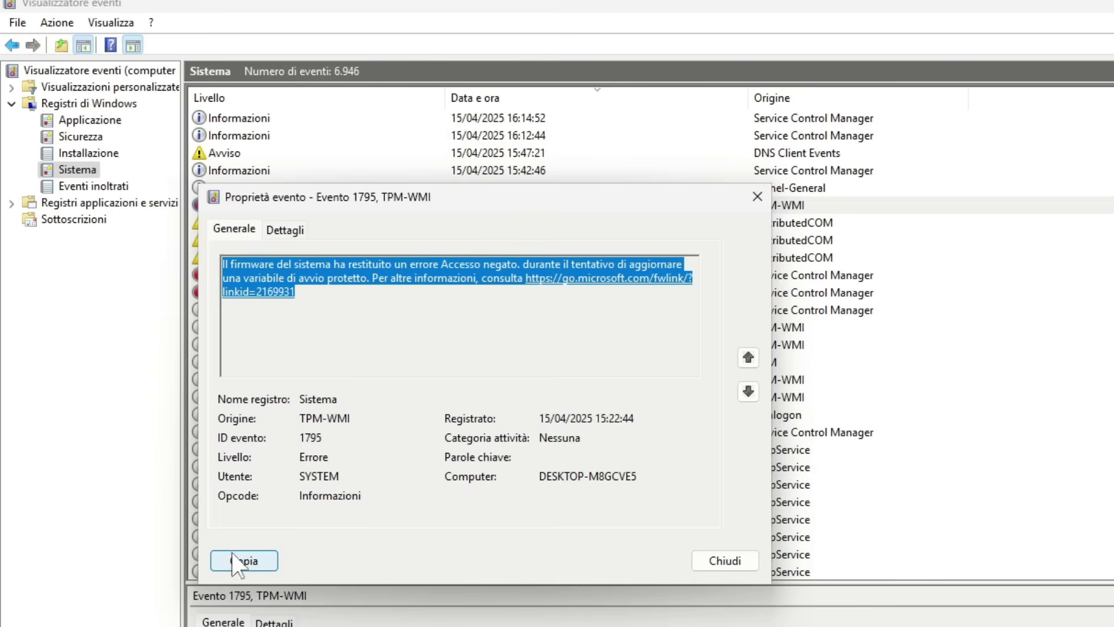
{"action": "left_click", "coordinate": [264, 559]}
{"action": "left_click", "coordinate": [244, 561]}
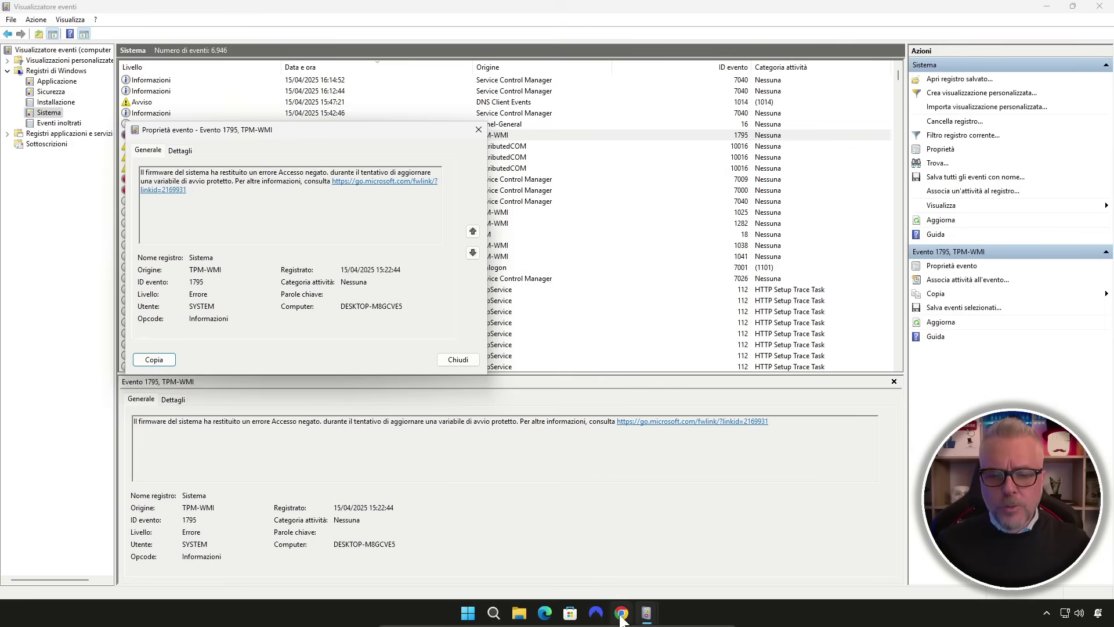
Switch to the ChatGPT conversation in Chrome, paste the copied TPM-WMI event details and submit them.
{"action": "left_click", "coordinate": [621, 612]}
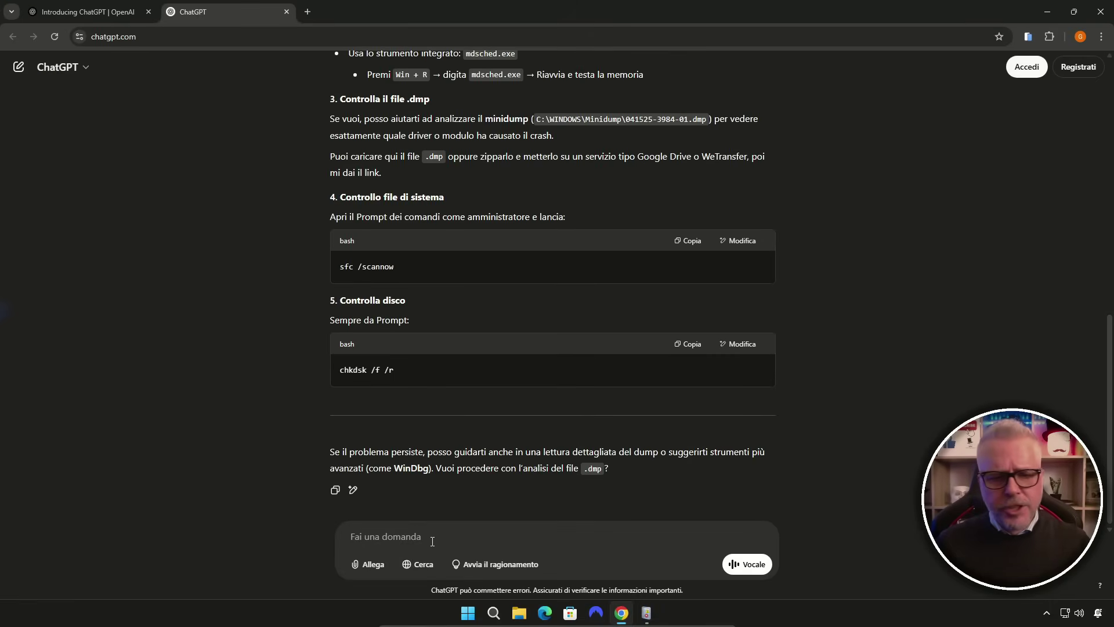
{"action": "right_click", "coordinate": [435, 537]}
{"action": "left_click", "coordinate": [478, 360]}
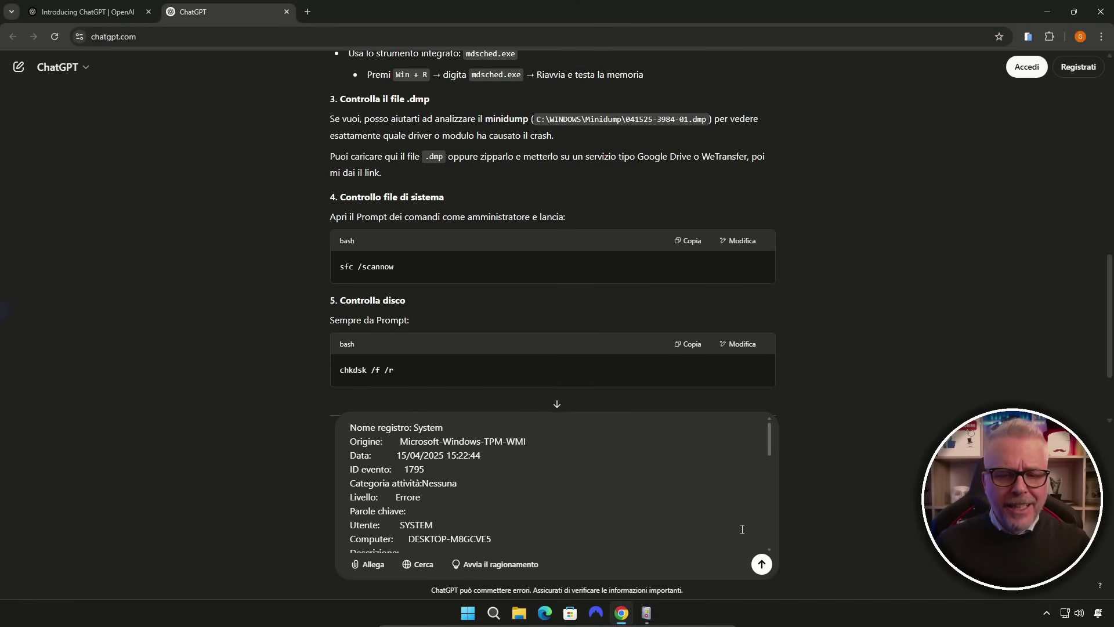
{"action": "left_click", "coordinate": [763, 571]}
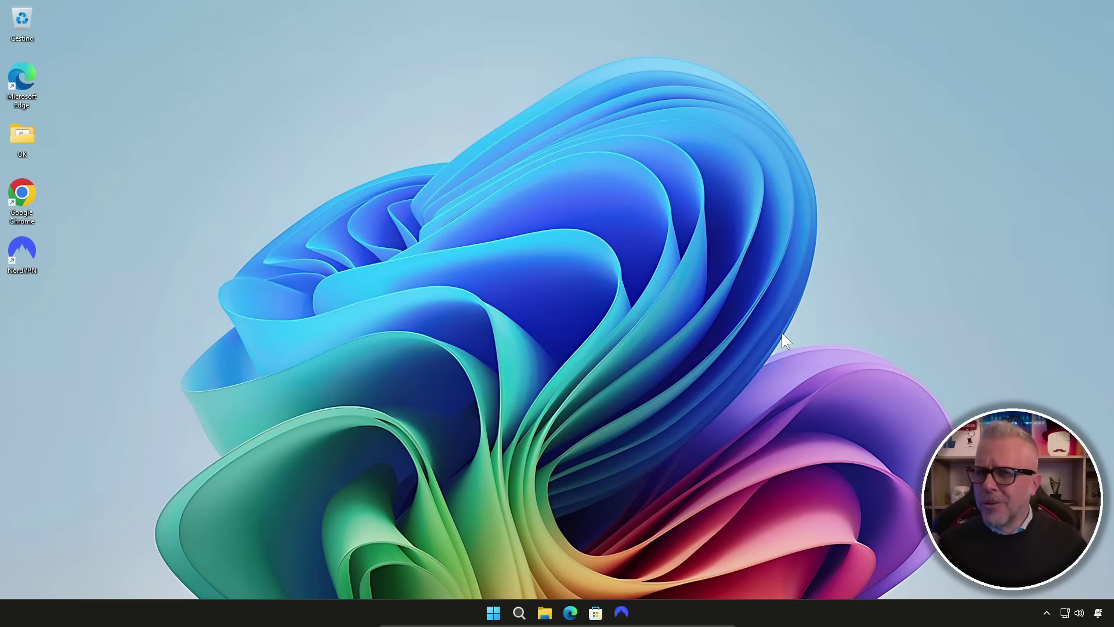
Search Windows for "monitoraggio risorse" and open Monitoraggio risorse.
{"action": "left_click", "coordinate": [519, 612]}
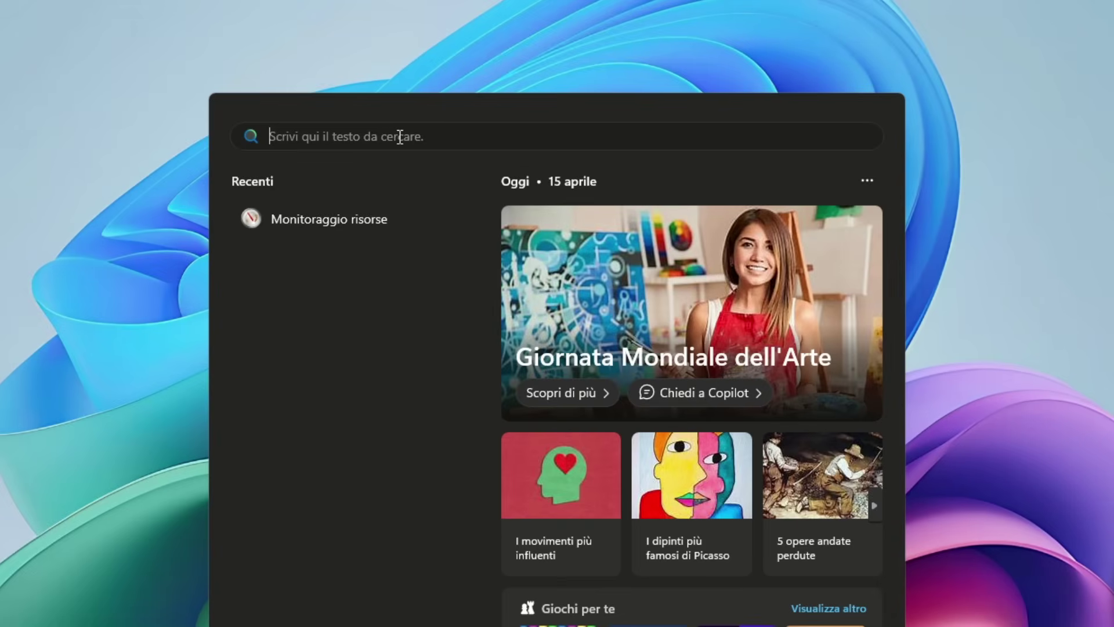
{"action": "type", "text": "monitoraggio r"}
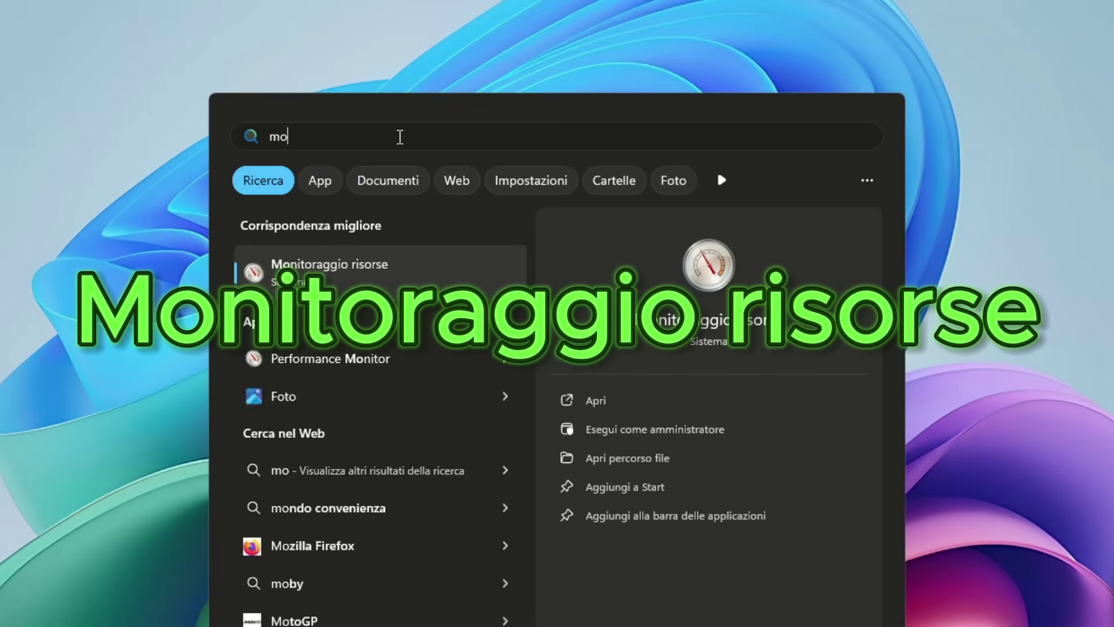
{"action": "type", "text": "isorse"}
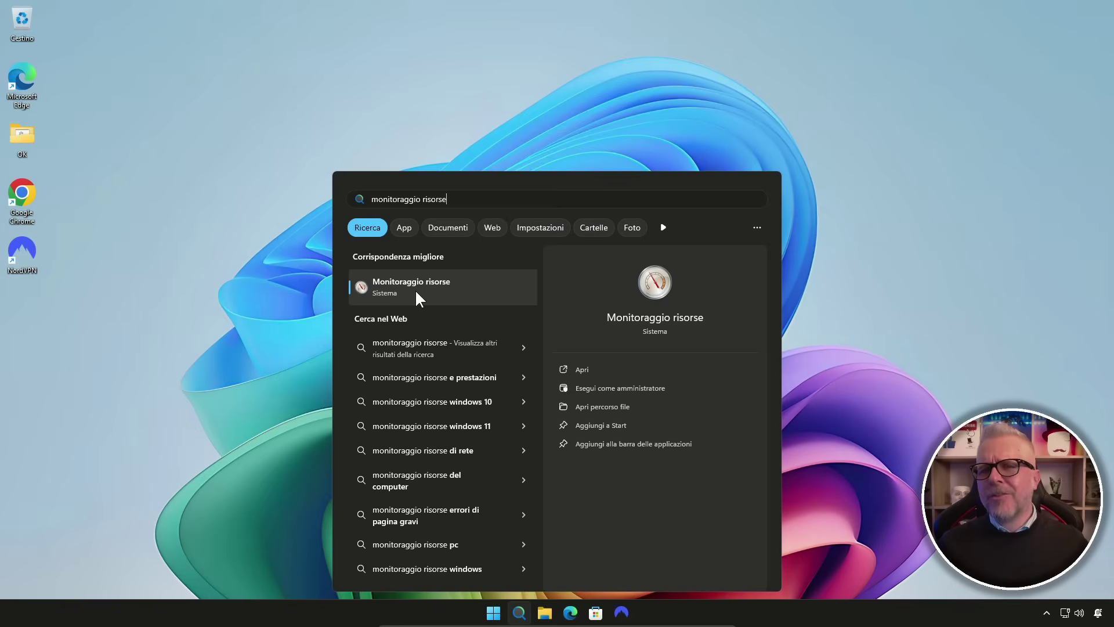
{"action": "left_click", "coordinate": [338, 280]}
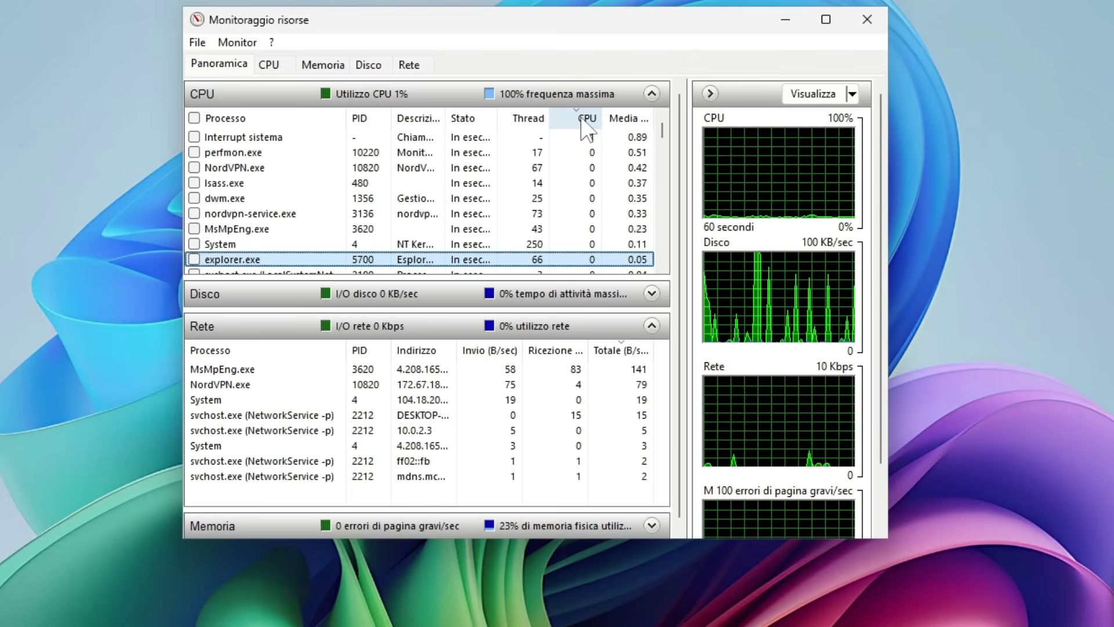
Look up the nordvpn-service.exe process online from the CPU process list.
{"action": "left_click", "coordinate": [264, 229]}
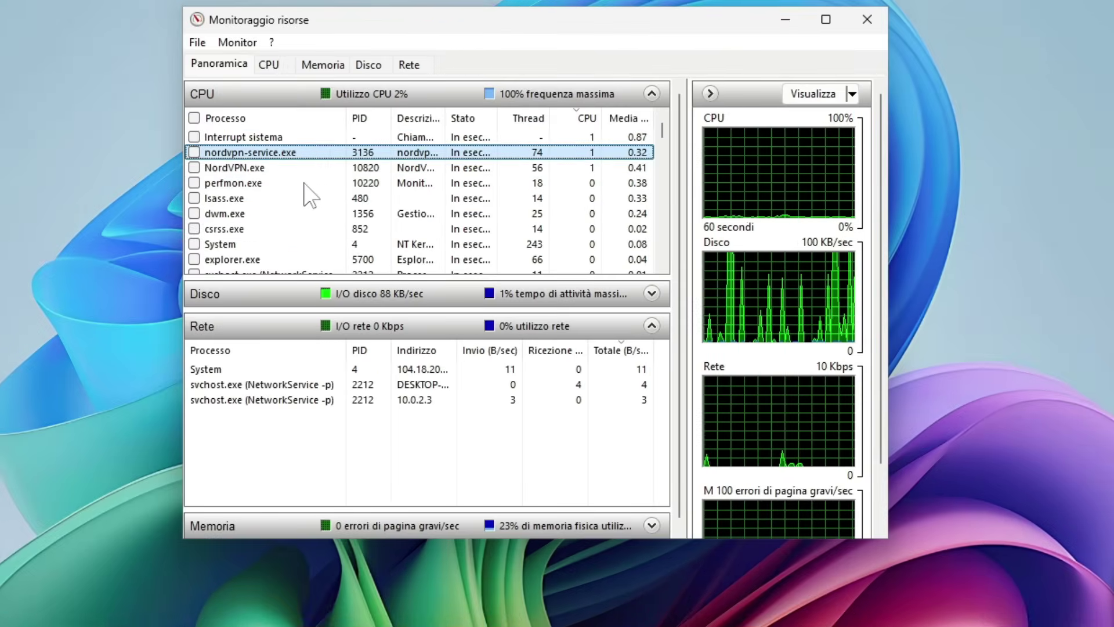
{"action": "right_click", "coordinate": [306, 182]}
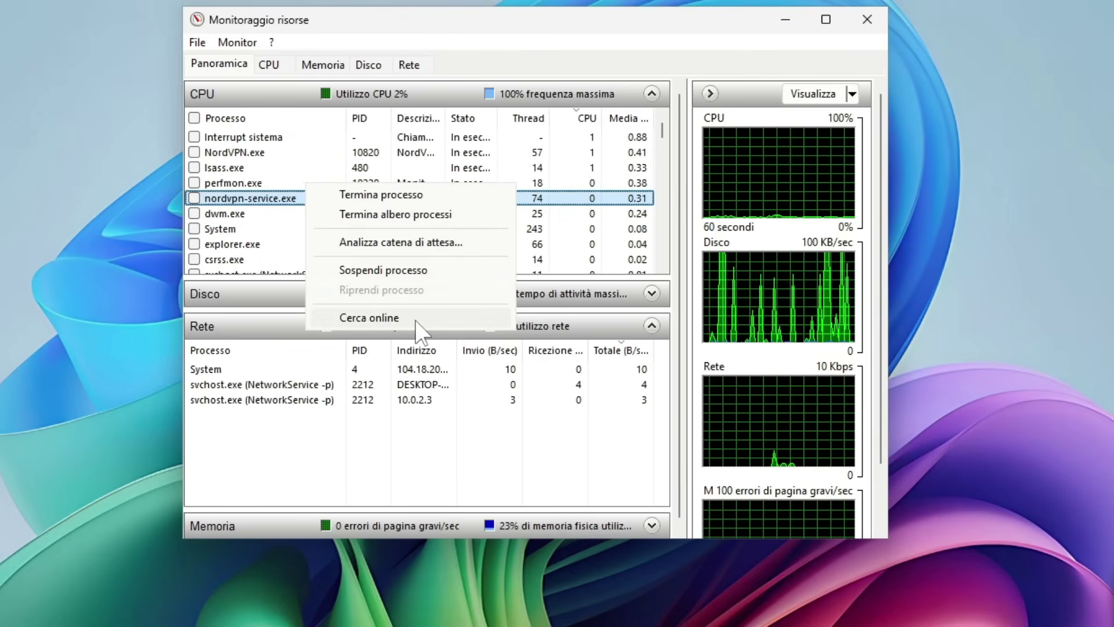
{"action": "left_click", "coordinate": [413, 322]}
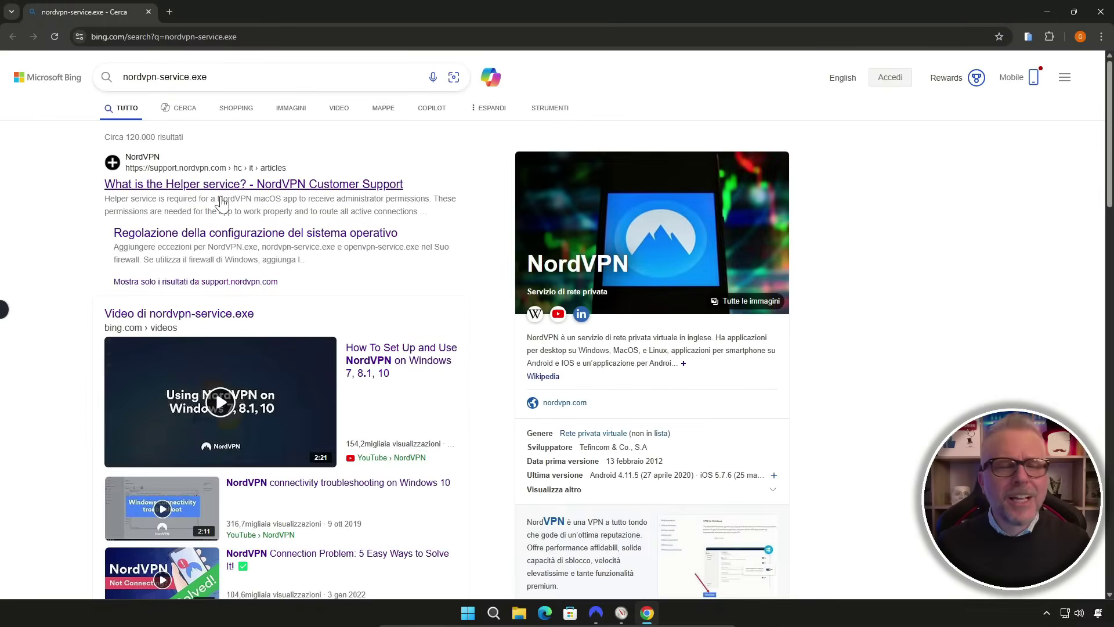
Look through the Bing results for nordvpn-service.exe and open Copilot for the same query.
{"action": "scroll", "coordinate": [406, 264], "scroll_direction": "down", "scroll_amount": 15}
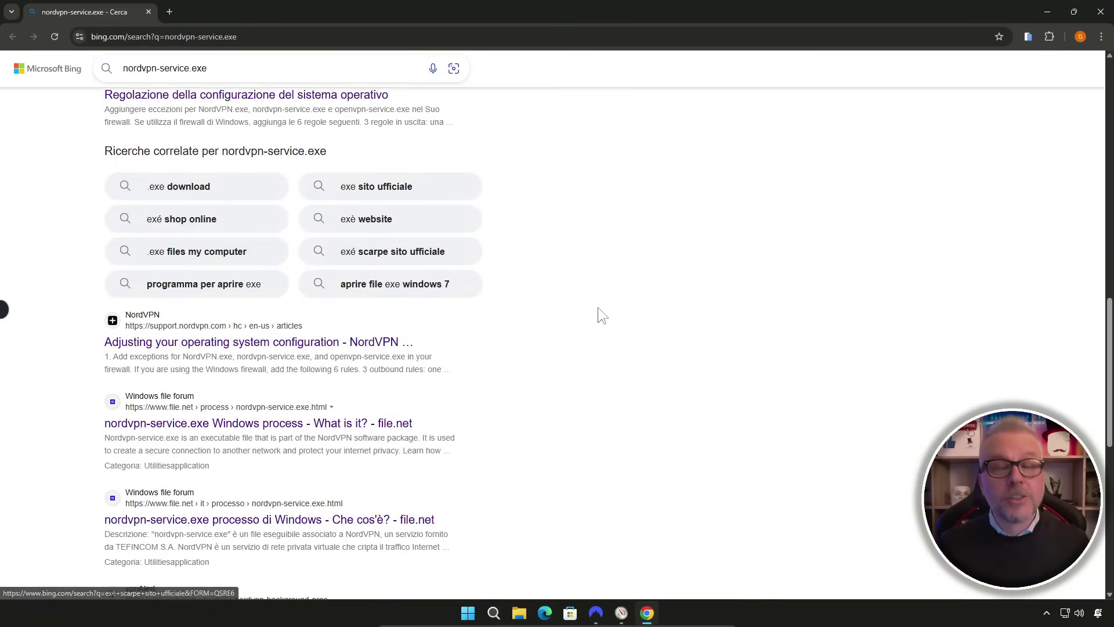
{"action": "scroll", "coordinate": [597, 307], "scroll_direction": "up", "scroll_amount": 15}
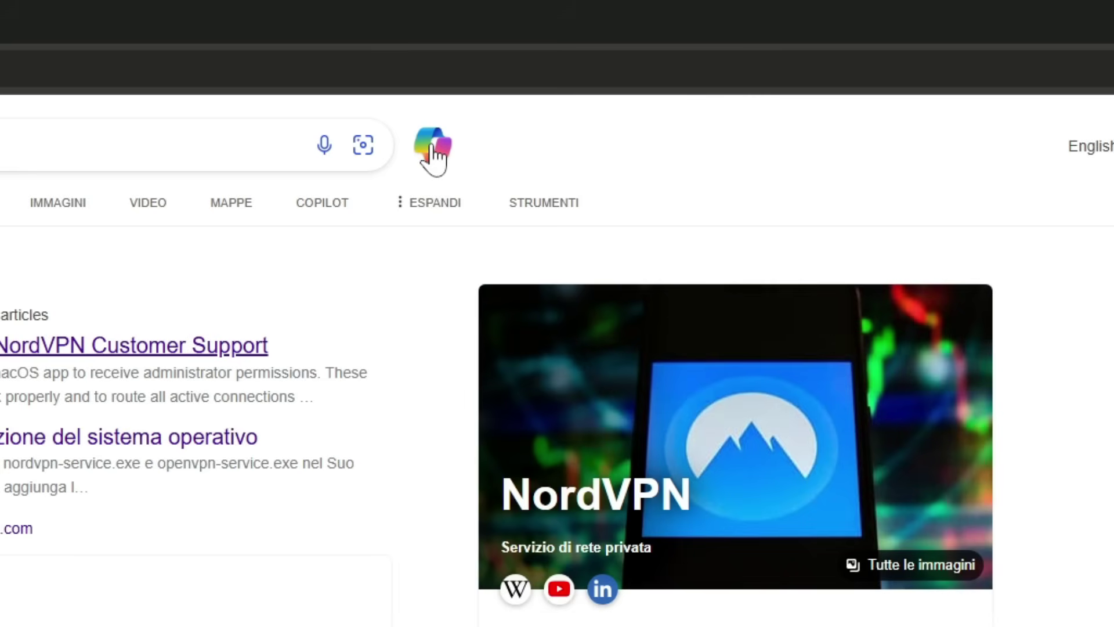
{"action": "left_click", "coordinate": [432, 152]}
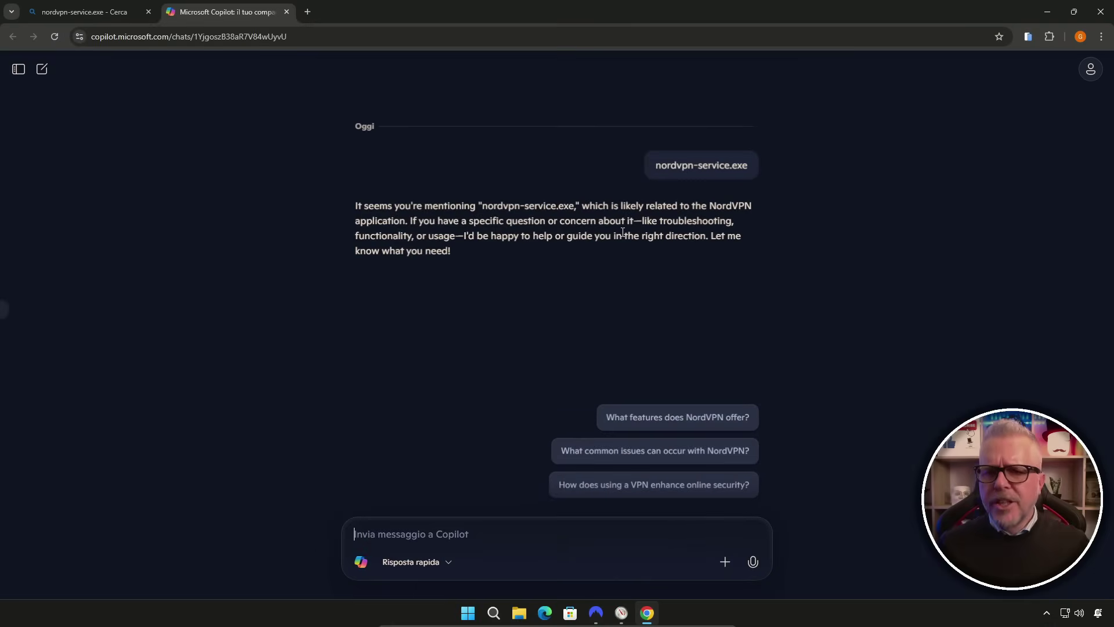